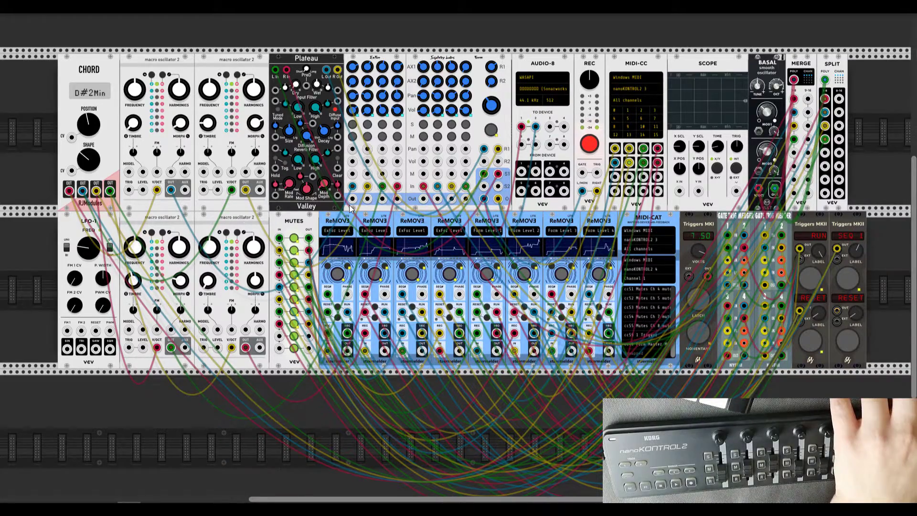
Step: Zoom in and set the first ReMOVE Lite's Sample rate option to 30Hz
{"action": "scroll", "coordinate": [350, 209], "scroll_direction": "up", "scroll_amount": 3}
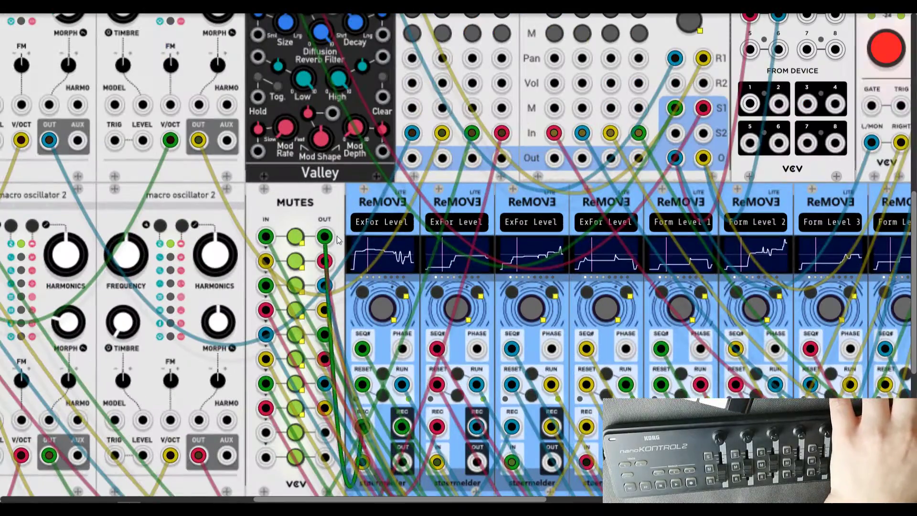
{"action": "right_click", "coordinate": [387, 199]}
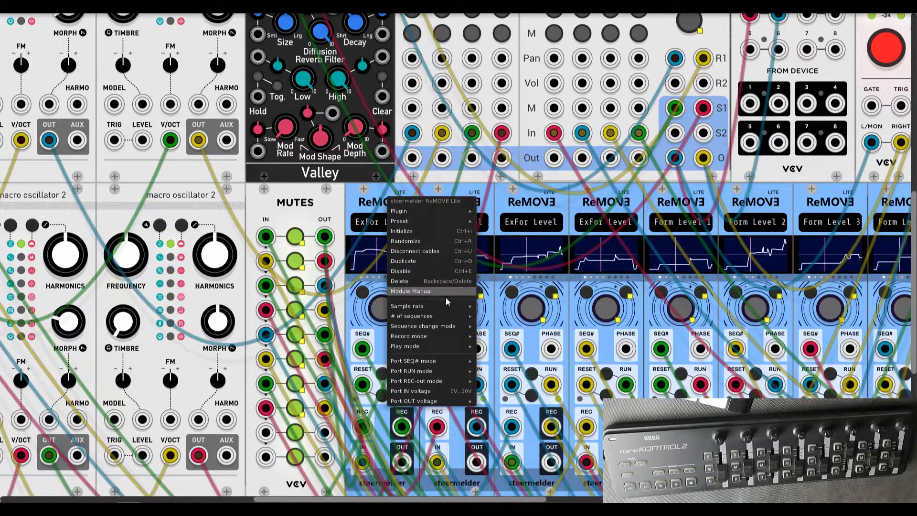
{"action": "mouse_move", "coordinate": [448, 302]}
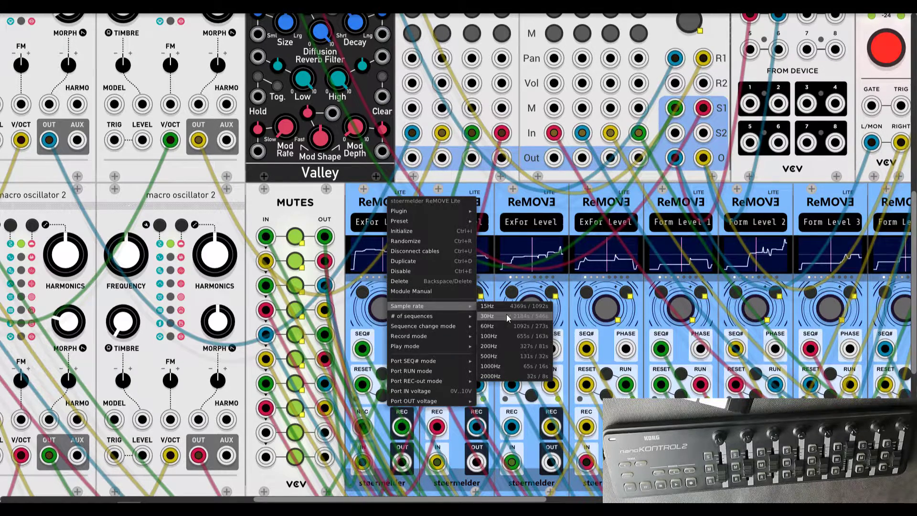
{"action": "left_click", "coordinate": [523, 316]}
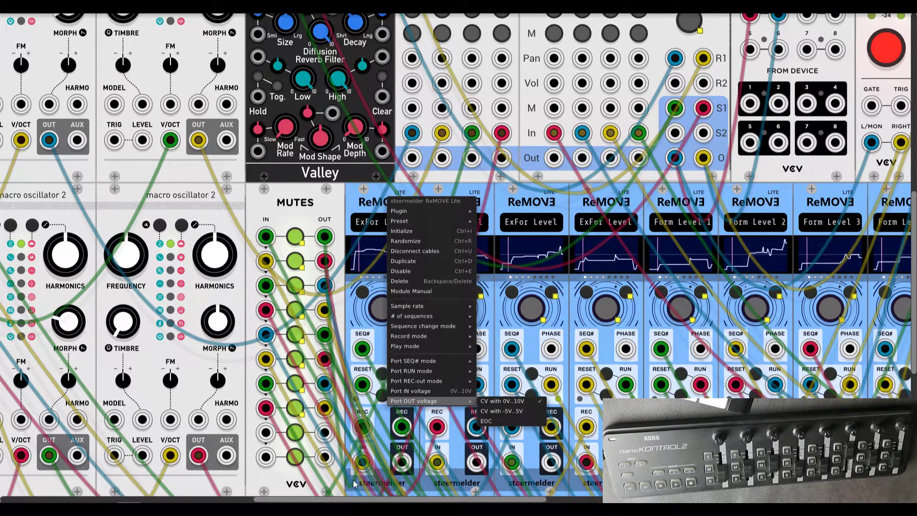
{"action": "left_click", "coordinate": [380, 447]}
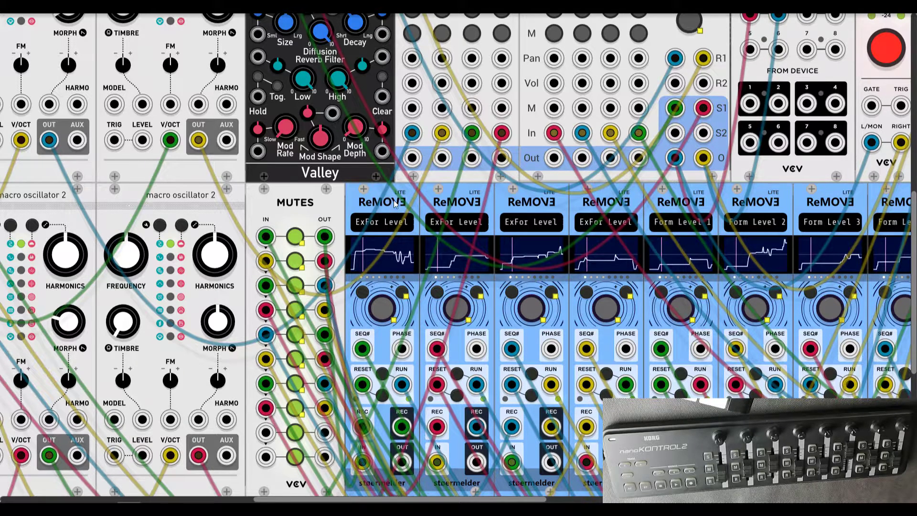
Step: Turn Valley Plateau's Mod Depth knob down to 0, then check the first ReMOVE Lite's Record mode
{"action": "mouse_move", "coordinate": [351, 127]}
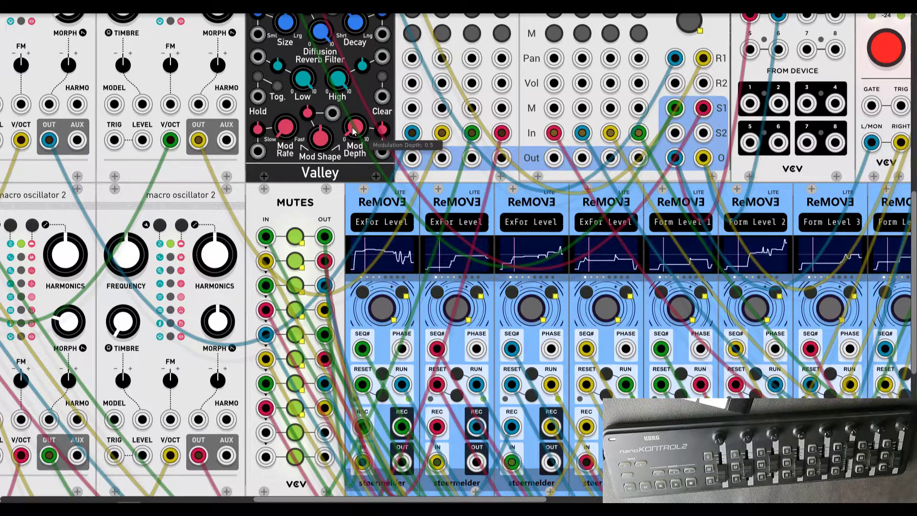
{"action": "left_click_drag", "start_coordinate": [351, 127], "coordinate": [352, 164]}
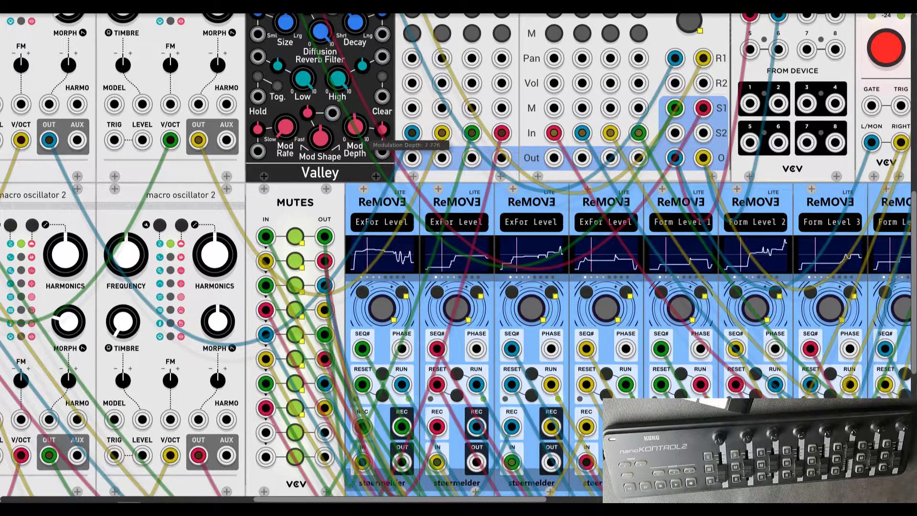
{"action": "right_click", "coordinate": [381, 210]}
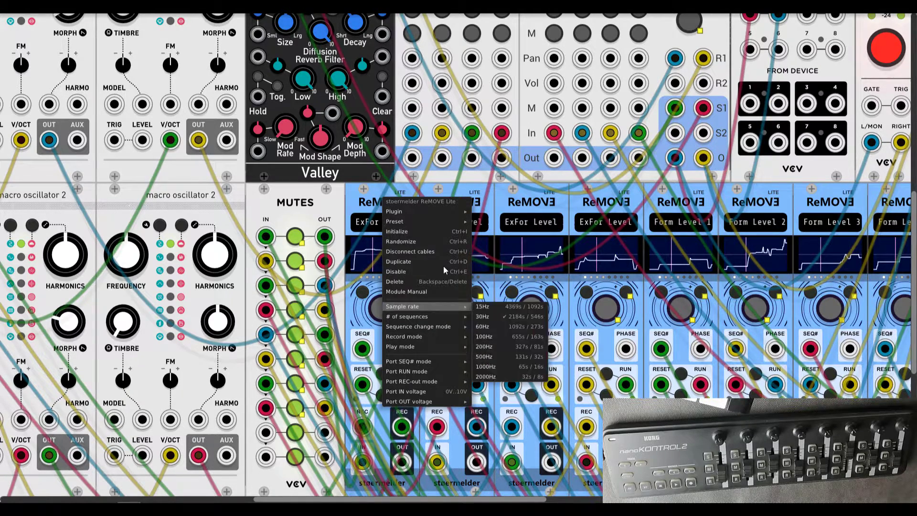
{"action": "key", "text": "Escape"}
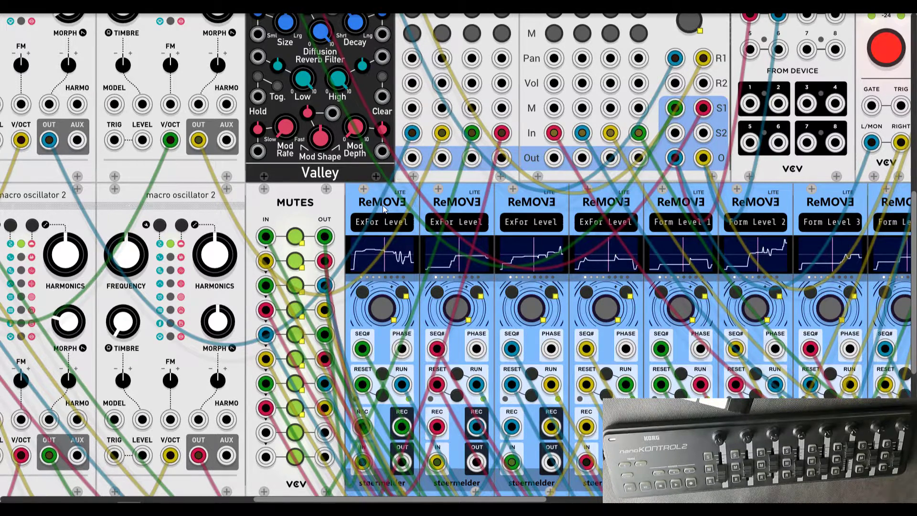
Step: Switch the first ReMOVE Lite's Play mode to Sequence loop
{"action": "right_click", "coordinate": [382, 205]}
{"action": "mouse_move", "coordinate": [445, 354]}
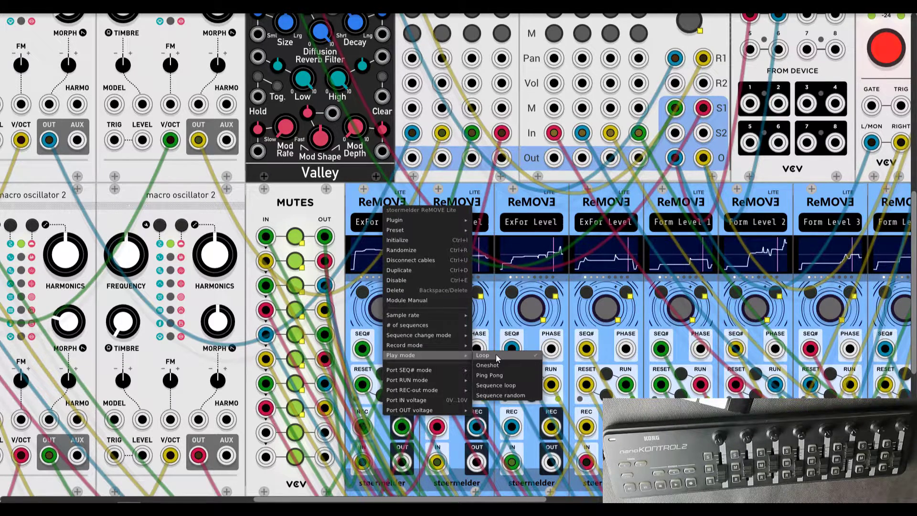
{"action": "left_click", "coordinate": [515, 386]}
{"action": "key", "text": "Escape"}
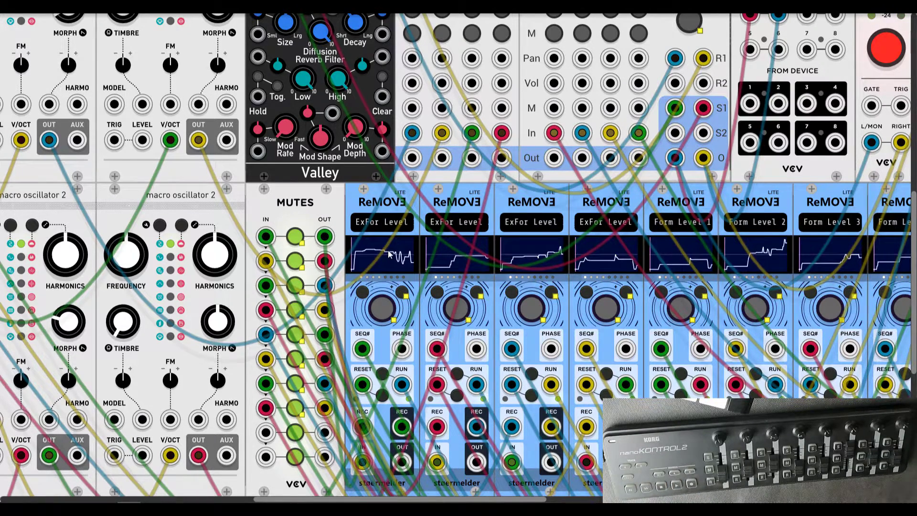
{"action": "right_click", "coordinate": [394, 201]}
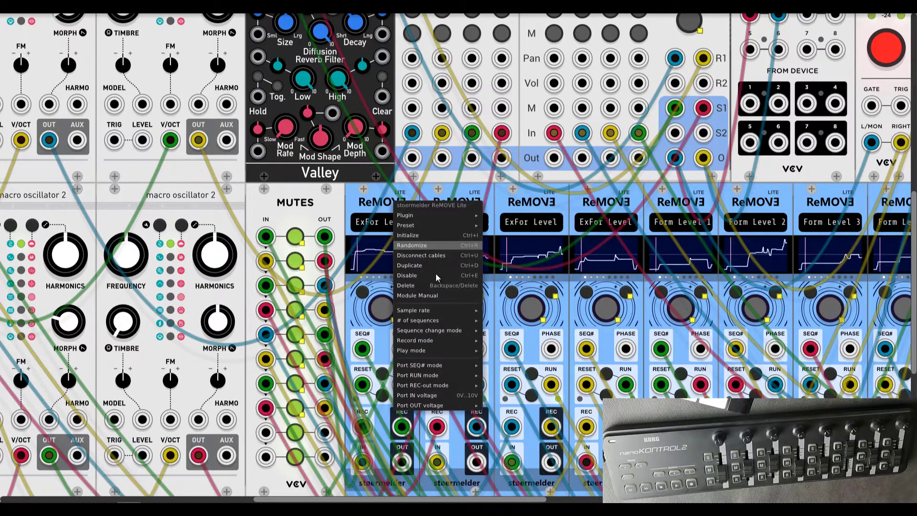
{"action": "mouse_move", "coordinate": [465, 352]}
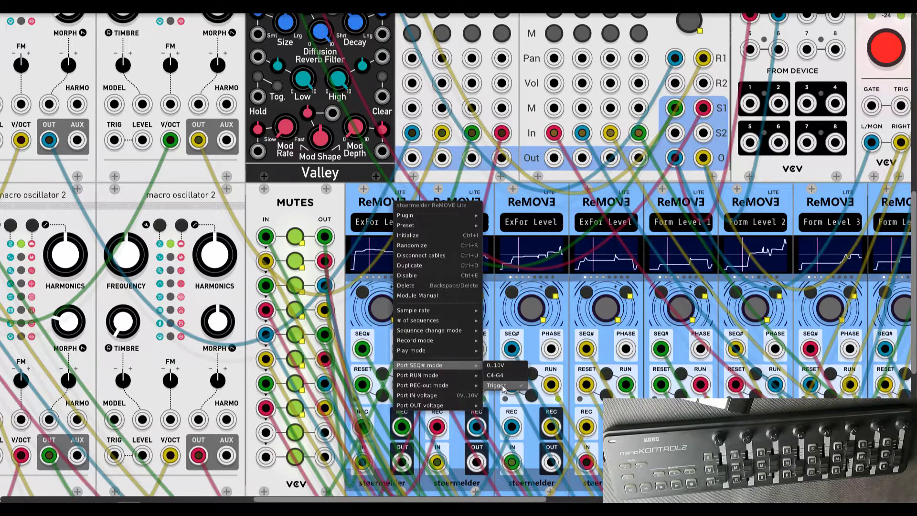
{"action": "left_click", "coordinate": [368, 210]}
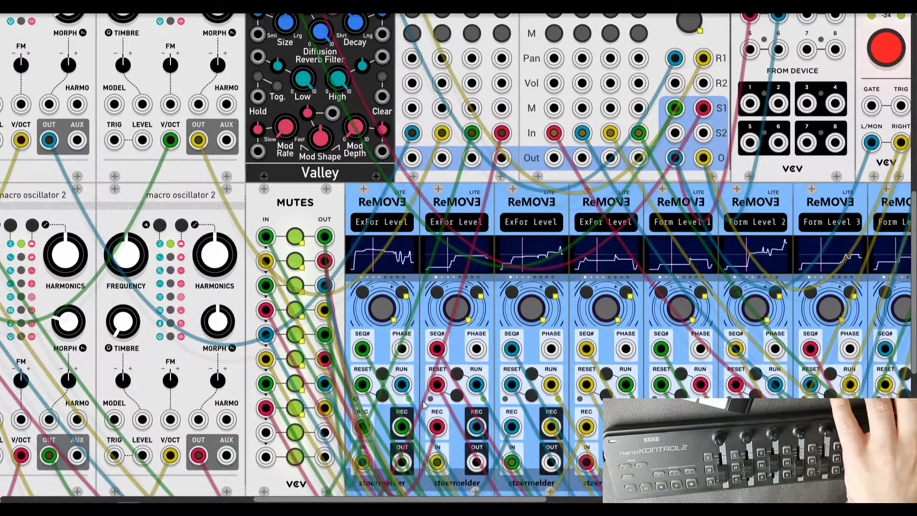
Step: Zoom out and pan right to show MIDI-CAT, Scope, Merge, Split and Triggers MKII
{"action": "scroll", "coordinate": [423, 405], "scroll_direction": "down", "scroll_amount": 2}
{"action": "scroll", "coordinate": [423, 405], "scroll_direction": "down", "scroll_amount": 1}
{"action": "scroll", "coordinate": [423, 405], "scroll_direction": "right", "scroll_amount": 5}
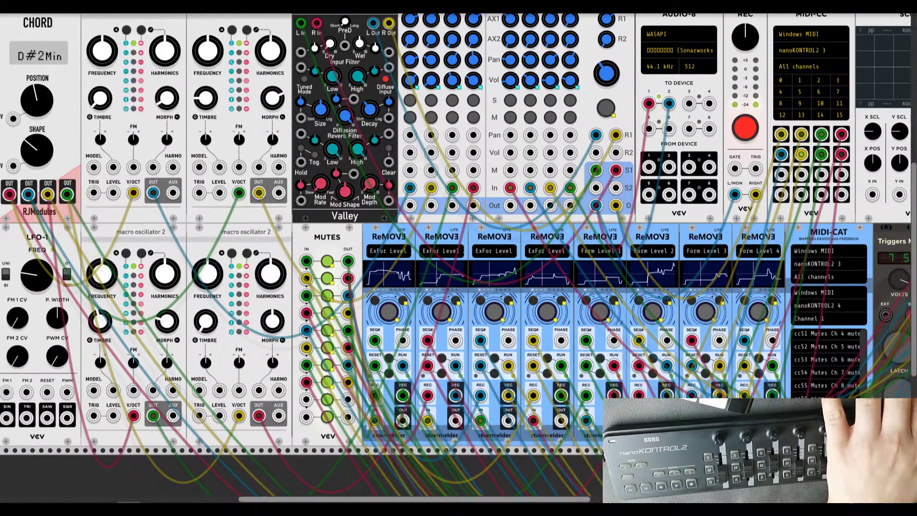
{"action": "scroll", "coordinate": [458, 258], "scroll_direction": "right", "scroll_amount": 3}
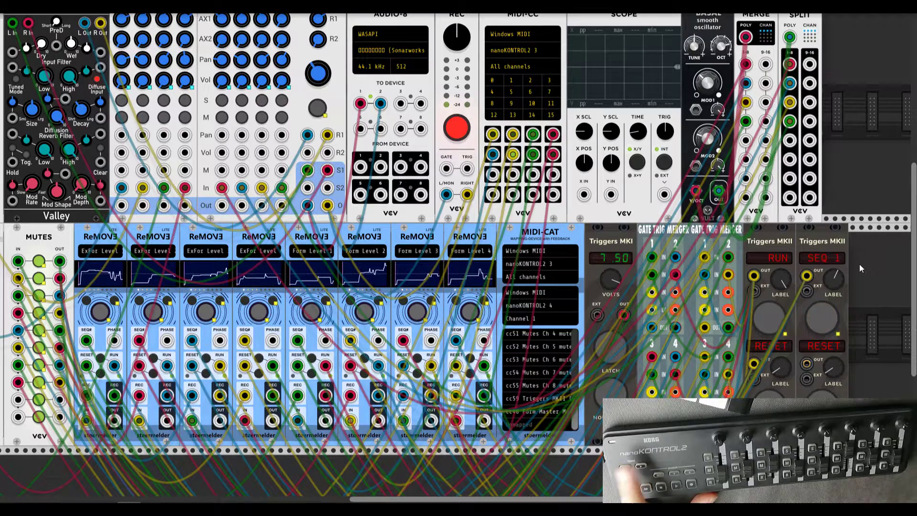
Step: Set the first ReMOVE Lite's Port RUN mode to Trigger
{"action": "right_click", "coordinate": [104, 243]}
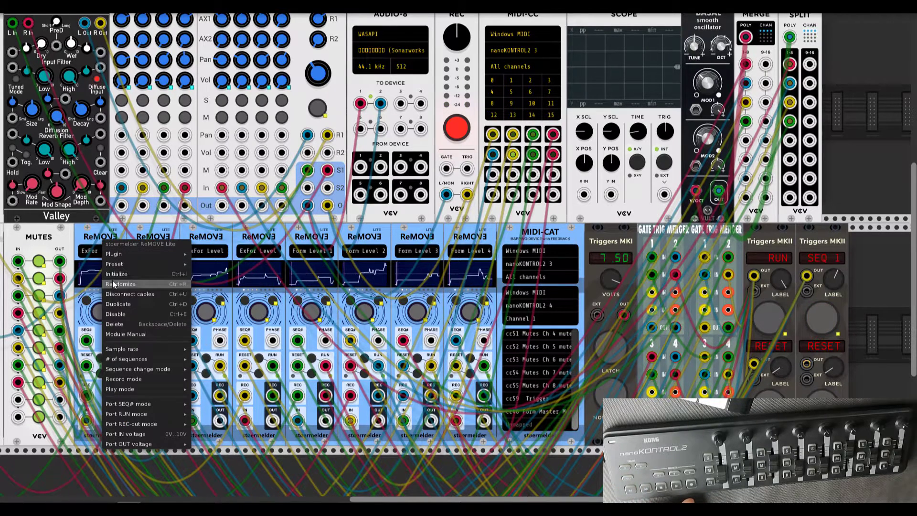
{"action": "mouse_move", "coordinate": [173, 414]}
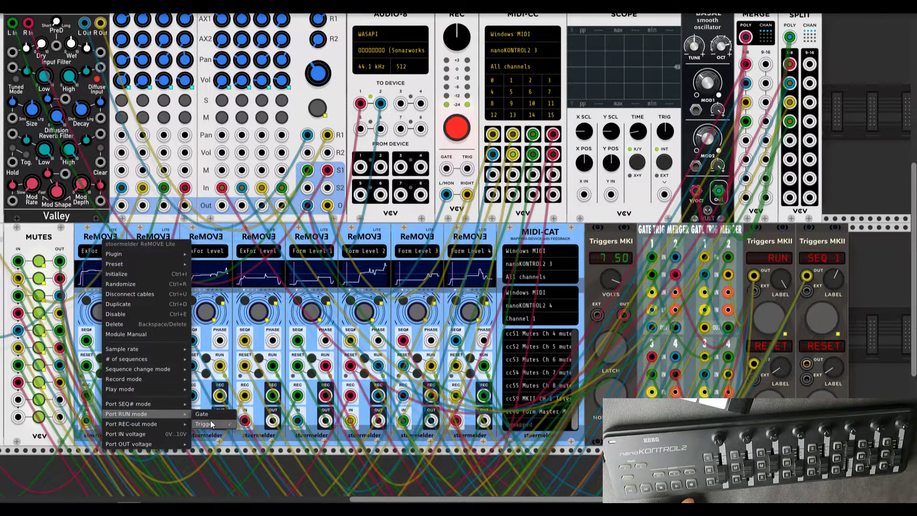
{"action": "left_click", "coordinate": [96, 235]}
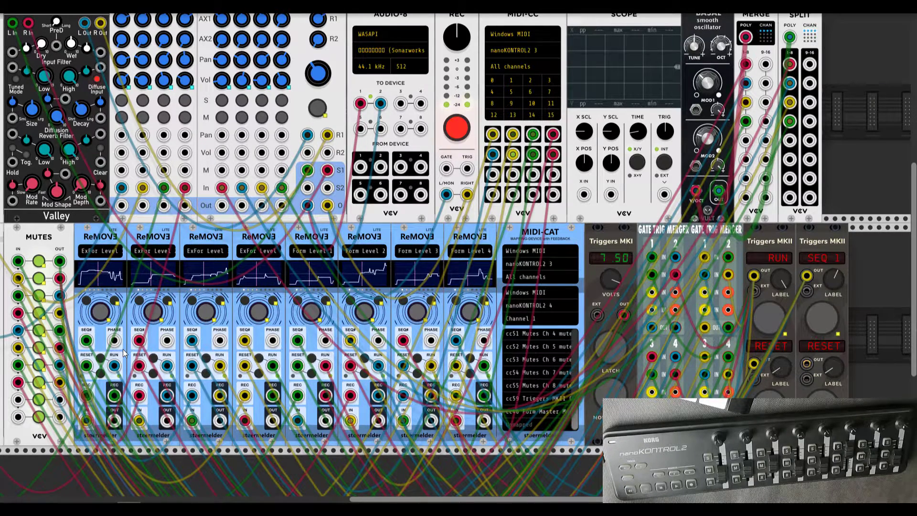
Step: Patch the first ReMOVE Lite's RUN and REC inputs into the GATE TRIG MERGER
{"action": "left_click_drag", "start_coordinate": [115, 367], "coordinate": [118, 394]}
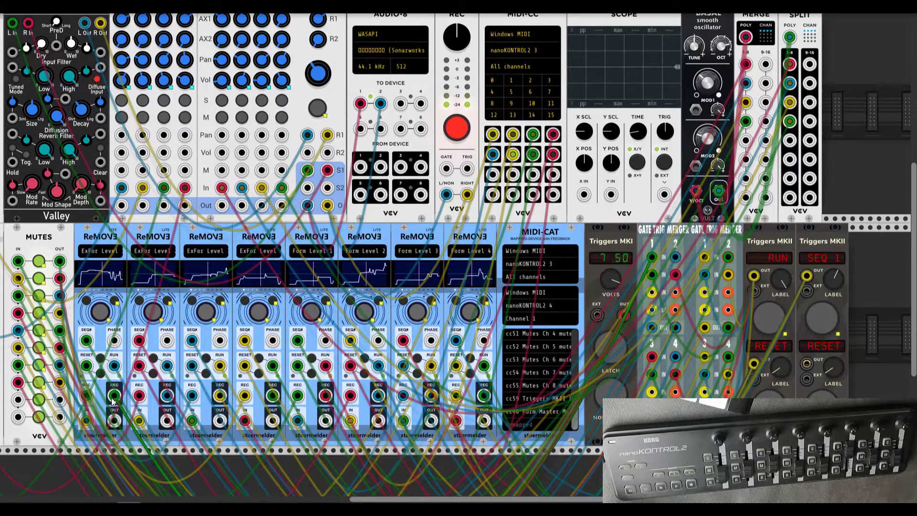
{"action": "left_click_drag", "start_coordinate": [122, 404], "coordinate": [655, 270]}
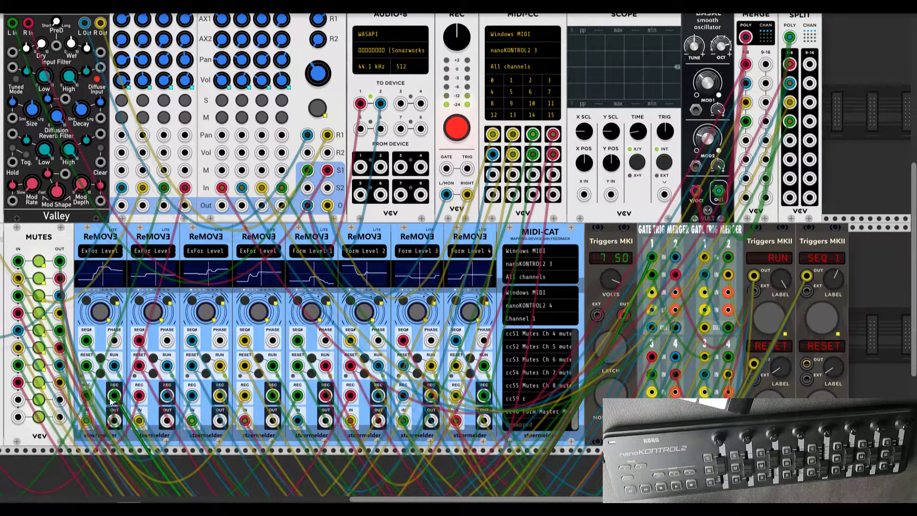
Step: Move the green trigger cable from REC to SEQ# and set Port OUT voltage to 0V..10V CV
{"action": "left_click_drag", "start_coordinate": [111, 401], "coordinate": [86, 340]}
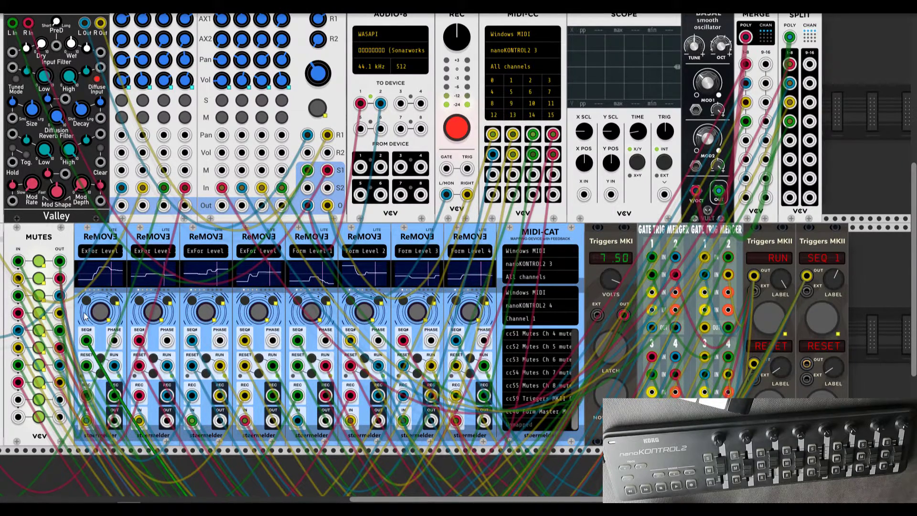
{"action": "right_click", "coordinate": [101, 235]}
{"action": "mouse_move", "coordinate": [153, 419]}
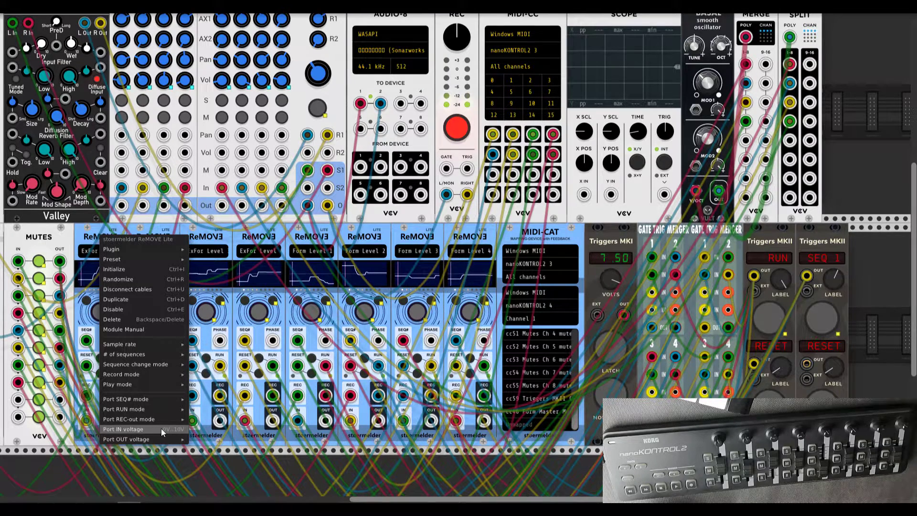
{"action": "mouse_move", "coordinate": [171, 438]}
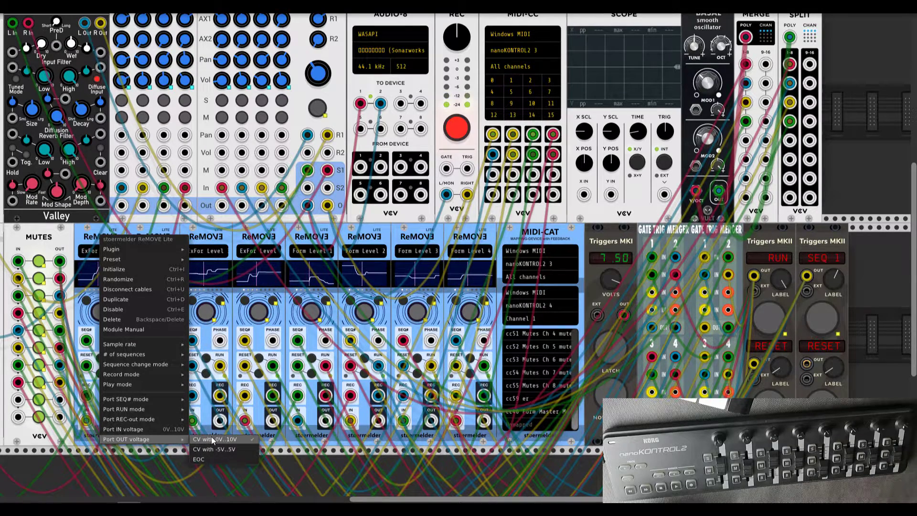
{"action": "left_click", "coordinate": [105, 223]}
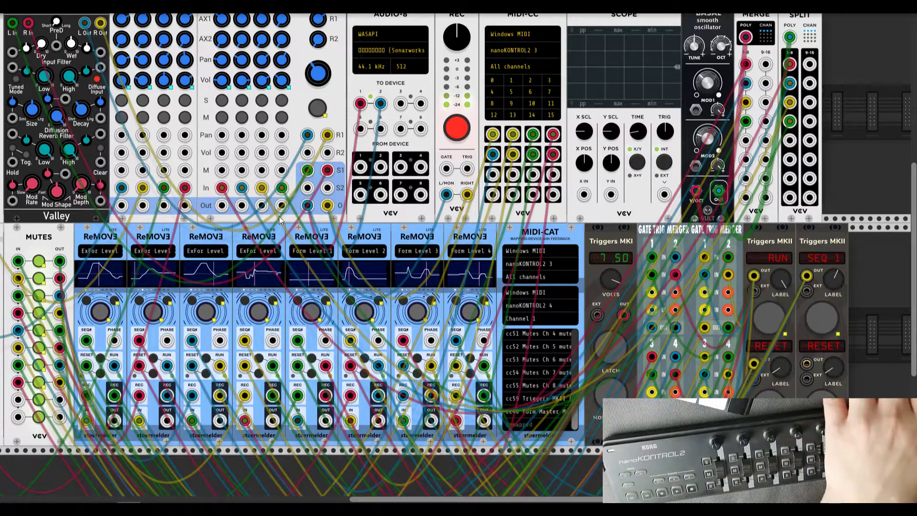
Step: Scroll the rack view down
{"action": "scroll", "coordinate": [239, 258], "scroll_direction": "down", "scroll_amount": 1}
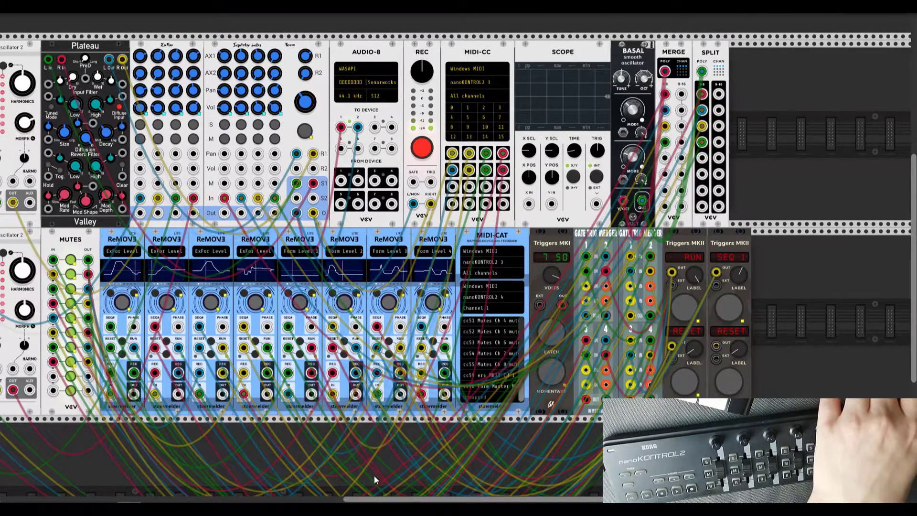
{"action": "scroll", "coordinate": [239, 254], "scroll_direction": "left", "scroll_amount": 3}
{"action": "scroll", "coordinate": [93, 163], "scroll_direction": "left", "scroll_amount": 1}
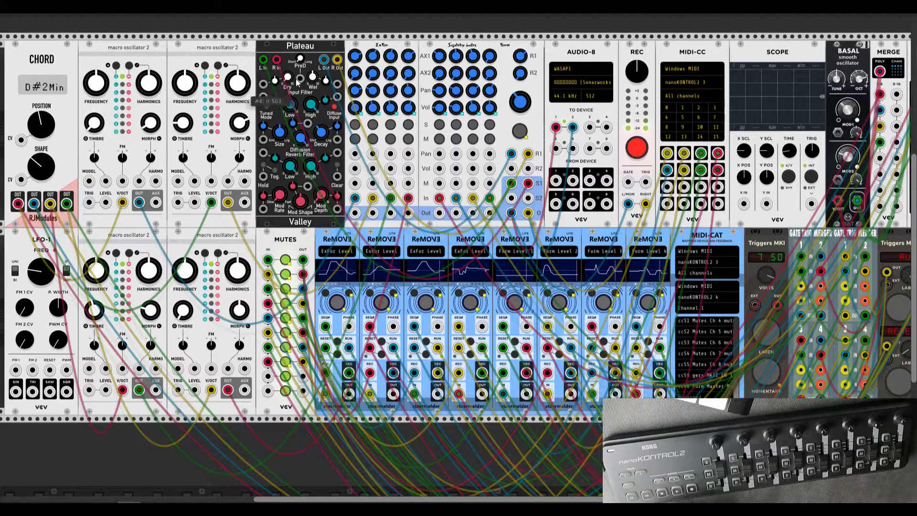
{"action": "scroll", "coordinate": [629, 326], "scroll_direction": "right", "scroll_amount": 3}
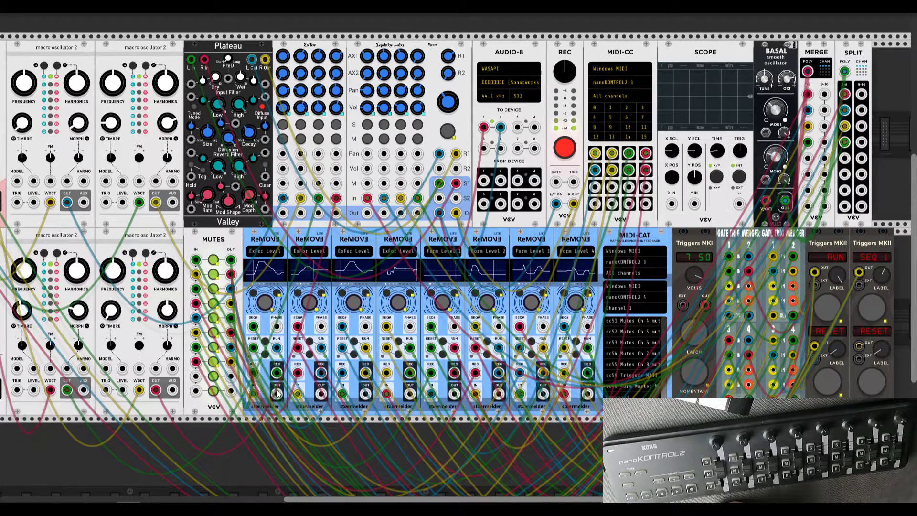
Step: Cable ReMOVE outputs 1, 5 and 3 to the lower-left oscillator, upper-left oscillator's model, and BASAL MOD1
{"action": "left_click_drag", "start_coordinate": [277, 393], "coordinate": [67, 368]}
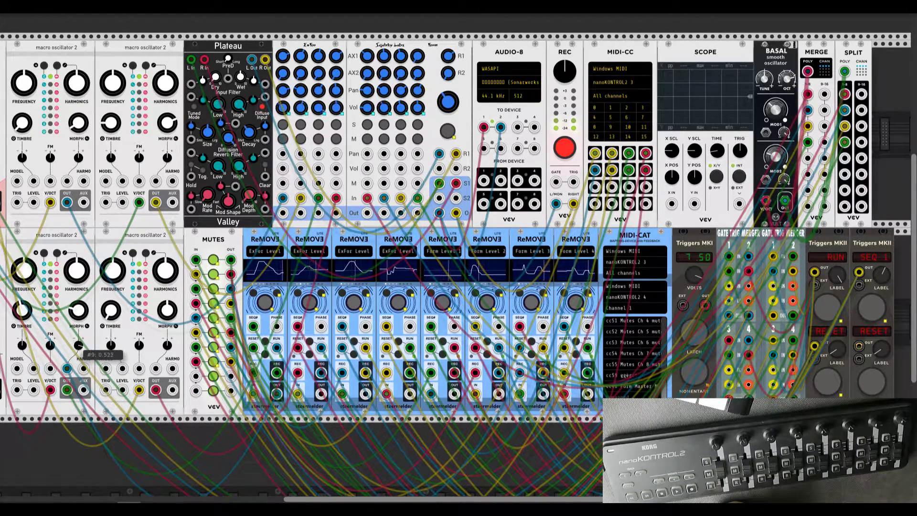
{"action": "left_click_drag", "start_coordinate": [33, 181], "coordinate": [543, 394]}
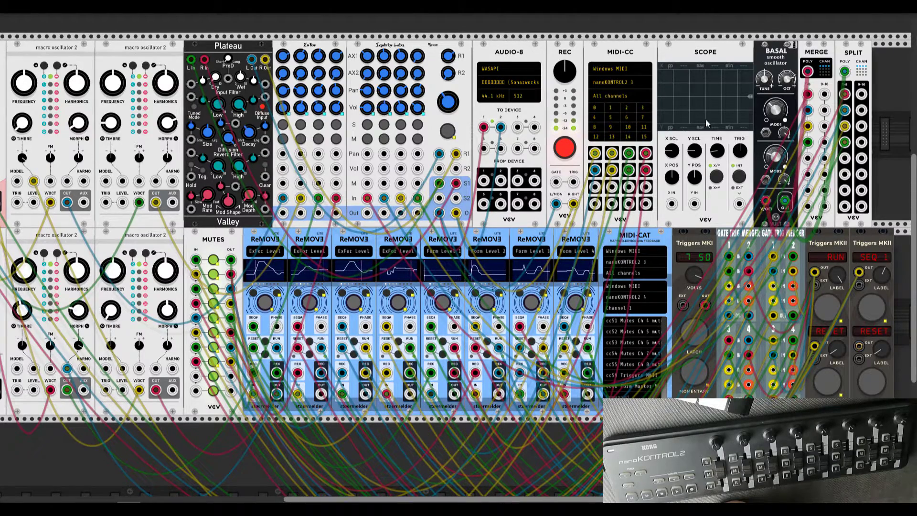
{"action": "left_click_drag", "start_coordinate": [765, 132], "coordinate": [366, 392]}
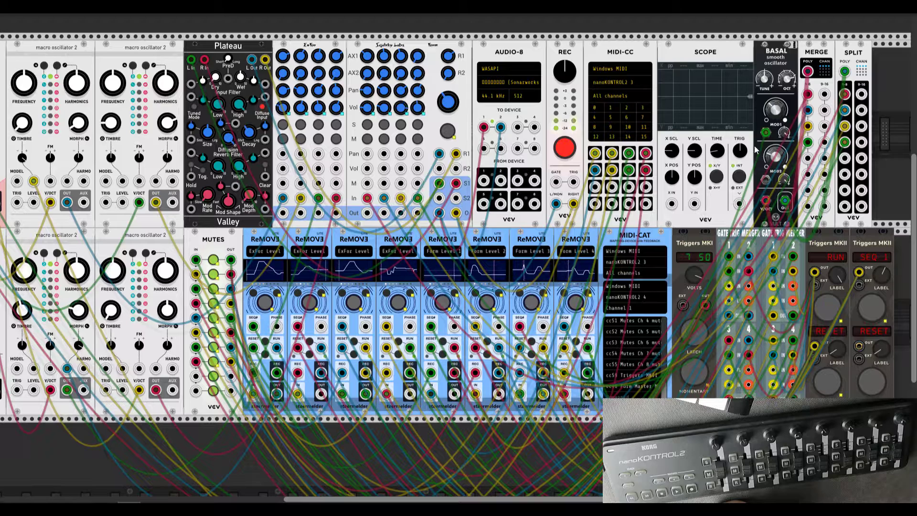
{"action": "mouse_move", "coordinate": [782, 134]}
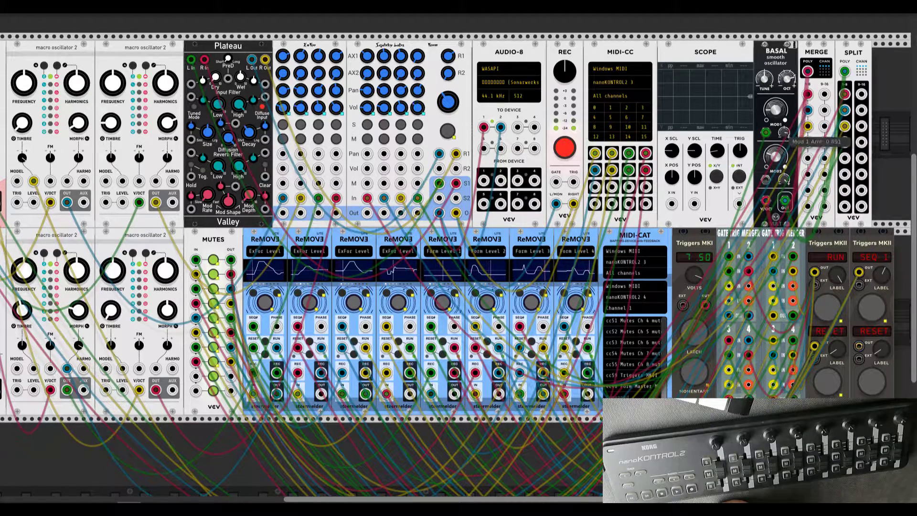
{"action": "mouse_move", "coordinate": [783, 164]}
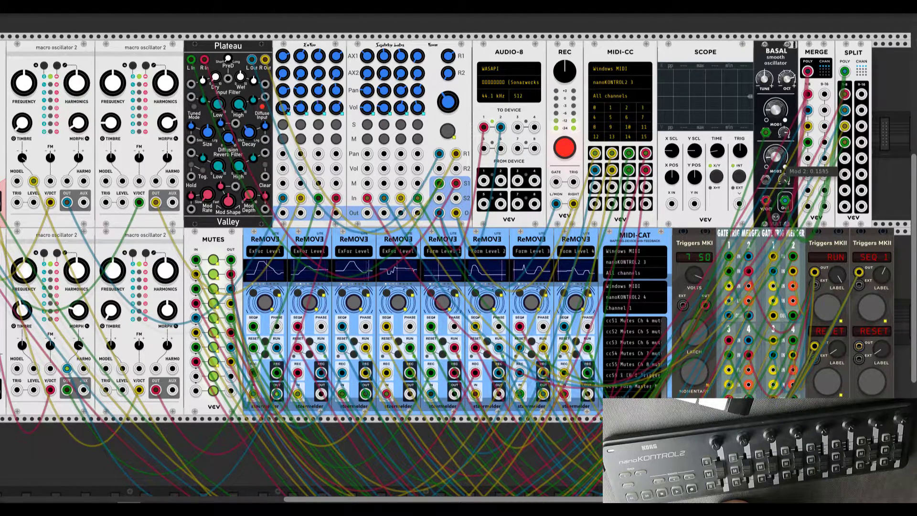
{"action": "mouse_move", "coordinate": [787, 183]}
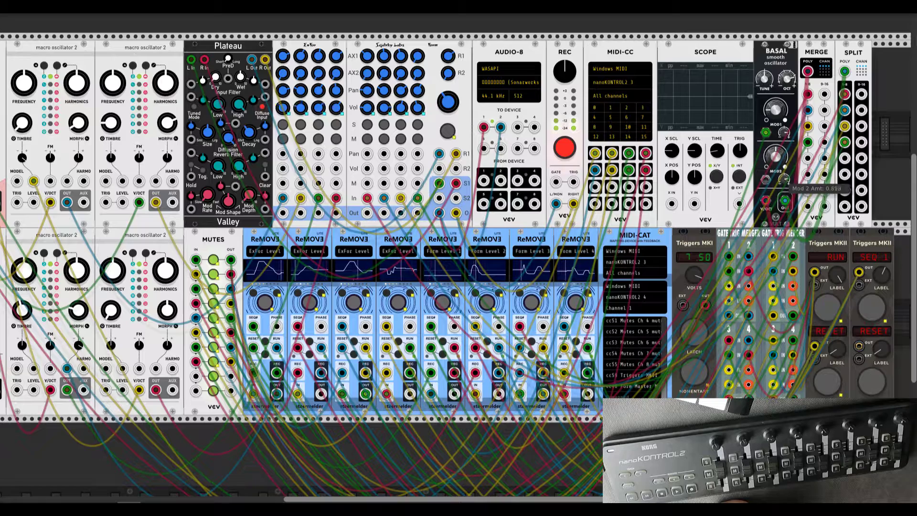